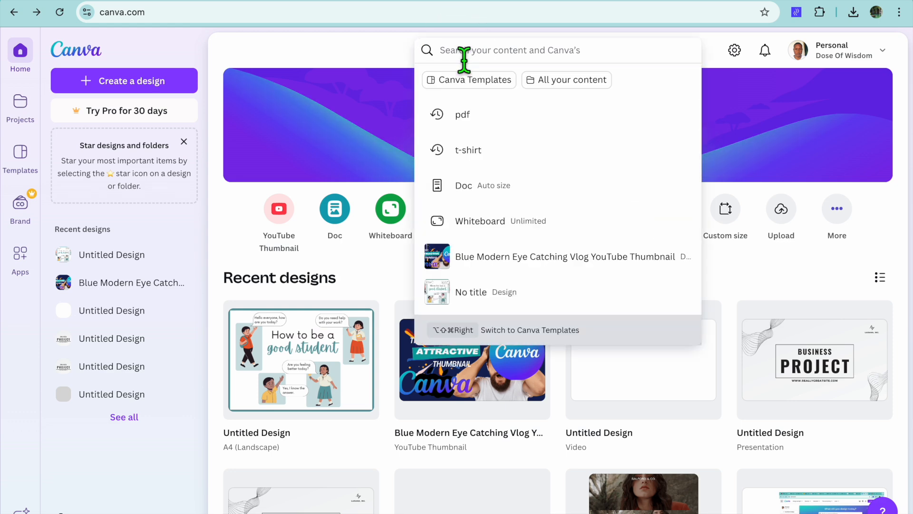
Search for "activity" and show all the matching Canva templates
text(act)
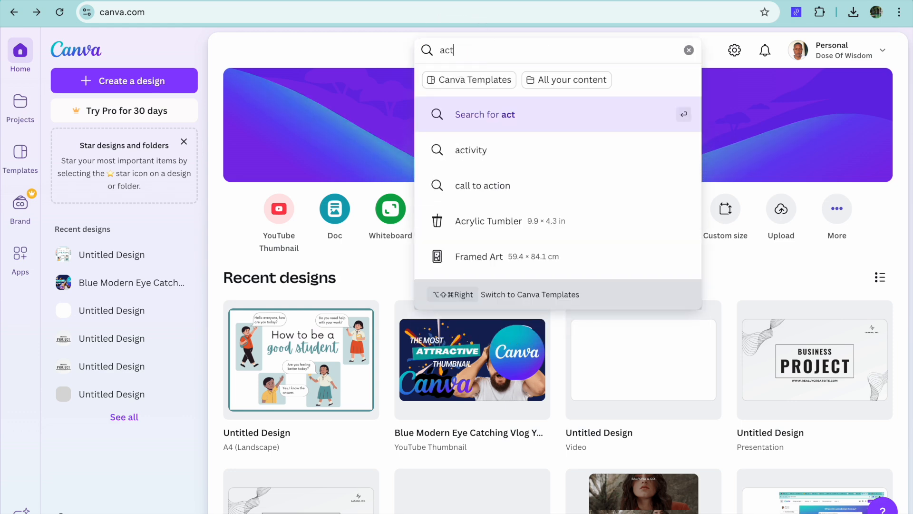
text(i)
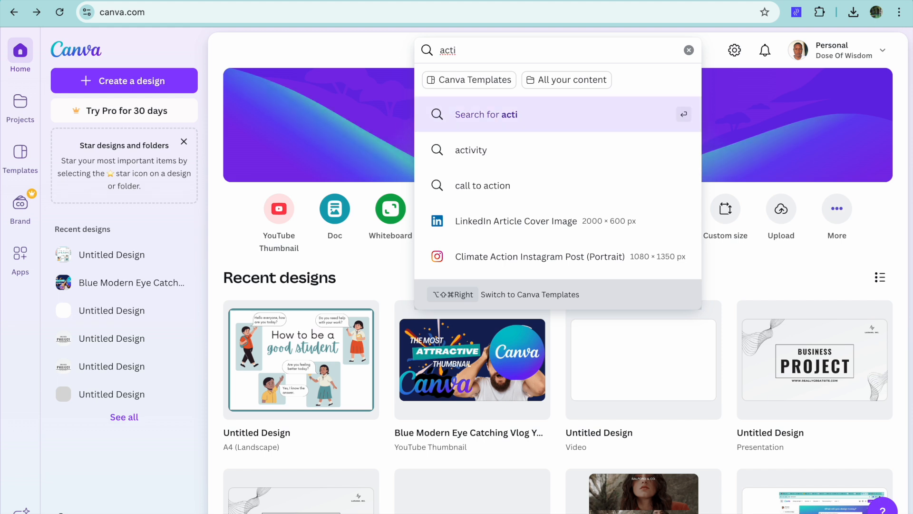
click(511, 168)
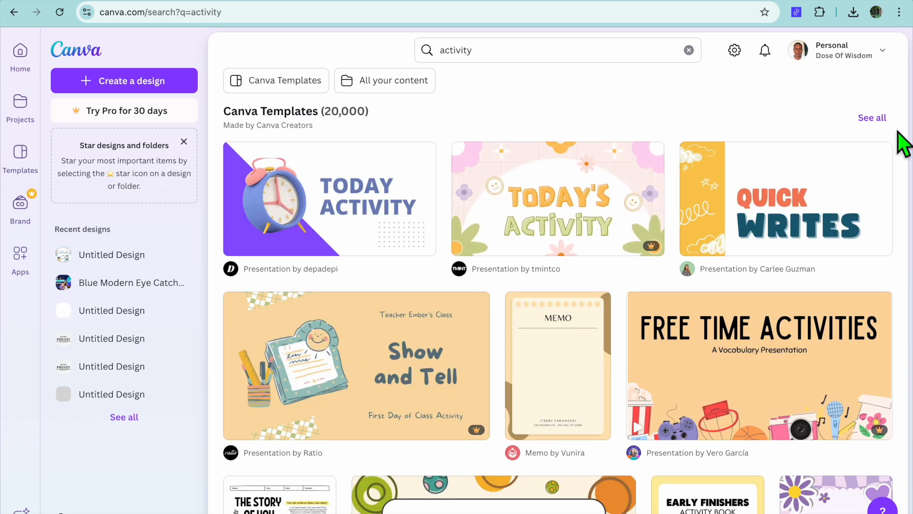
click(881, 122)
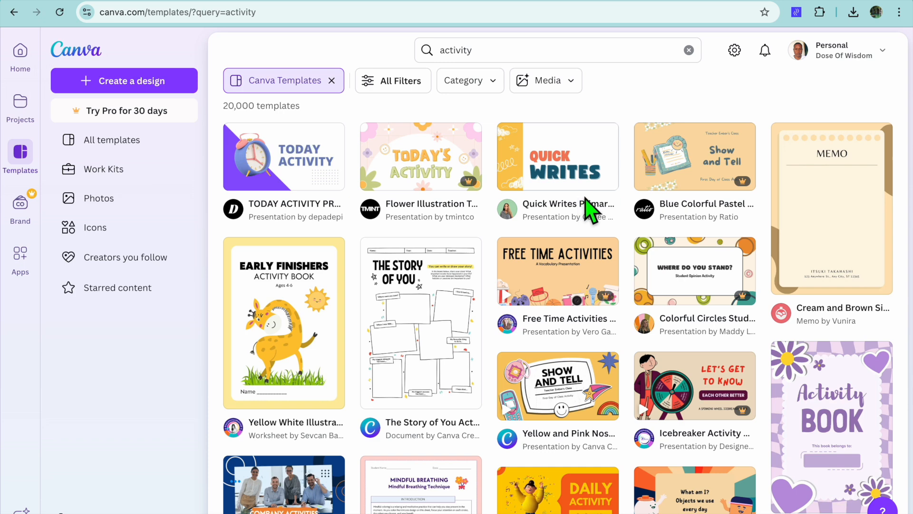
Browse the activity templates and open the Yellow White Illustrated Early Finishers Activity Book for Kids template for customizing
mouse_move(581, 187)
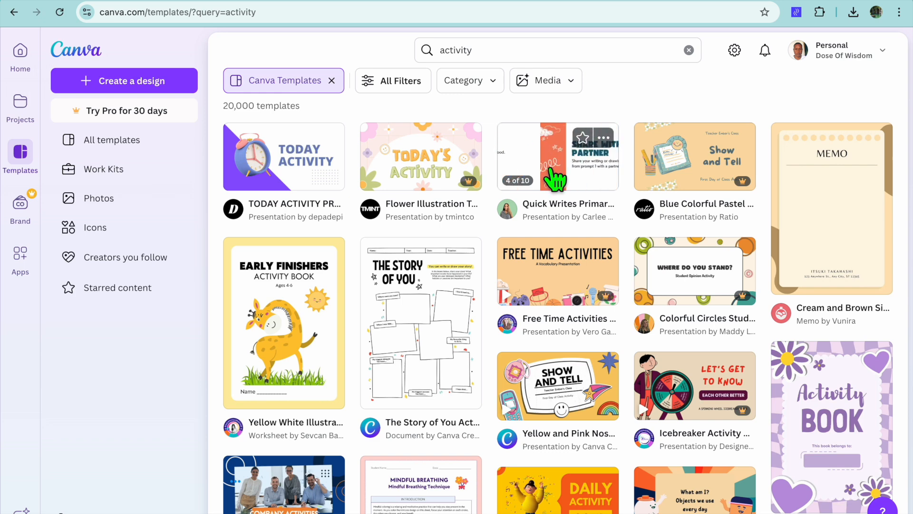
mouse_move(275, 335)
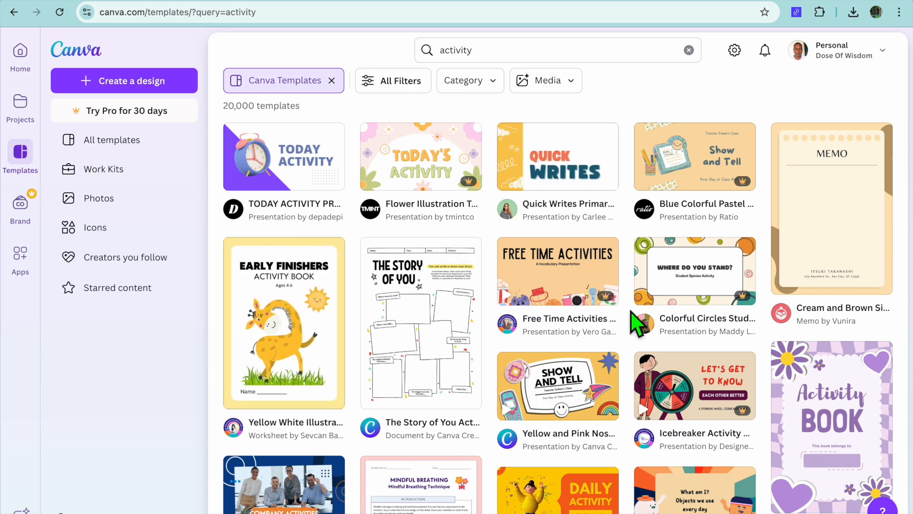
scroll(638, 323, down, 3)
mouse_move(574, 233)
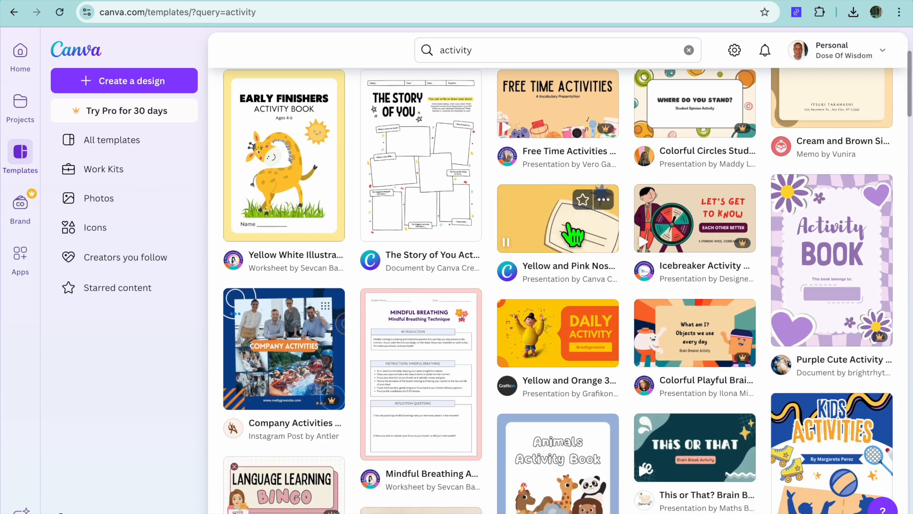
mouse_move(728, 256)
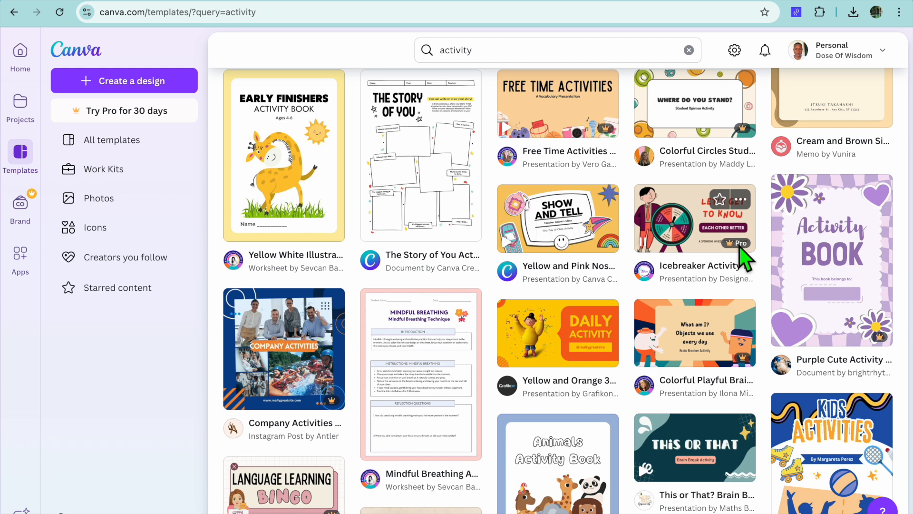
mouse_move(569, 351)
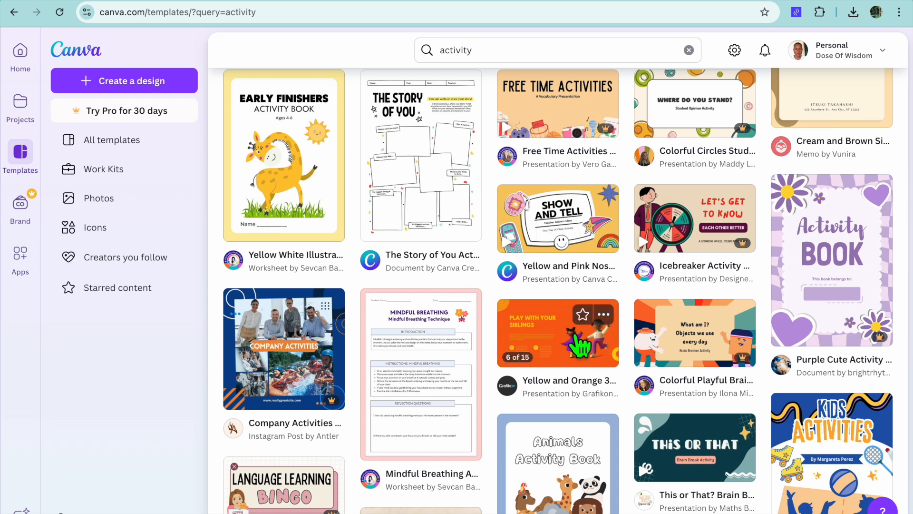
mouse_move(580, 457)
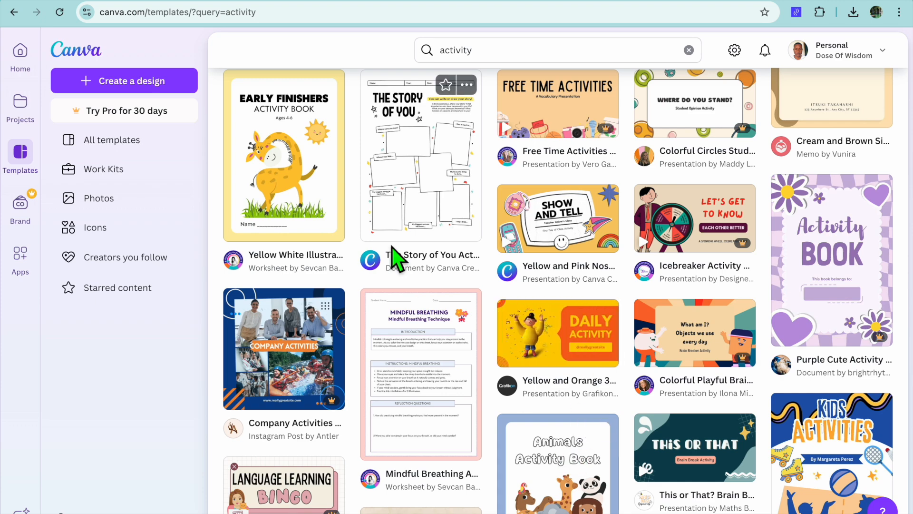
click(286, 153)
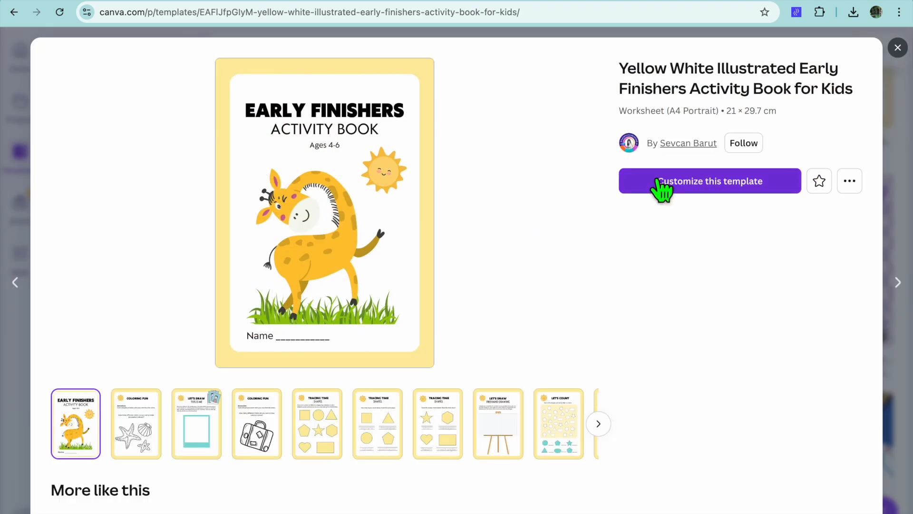
click(701, 190)
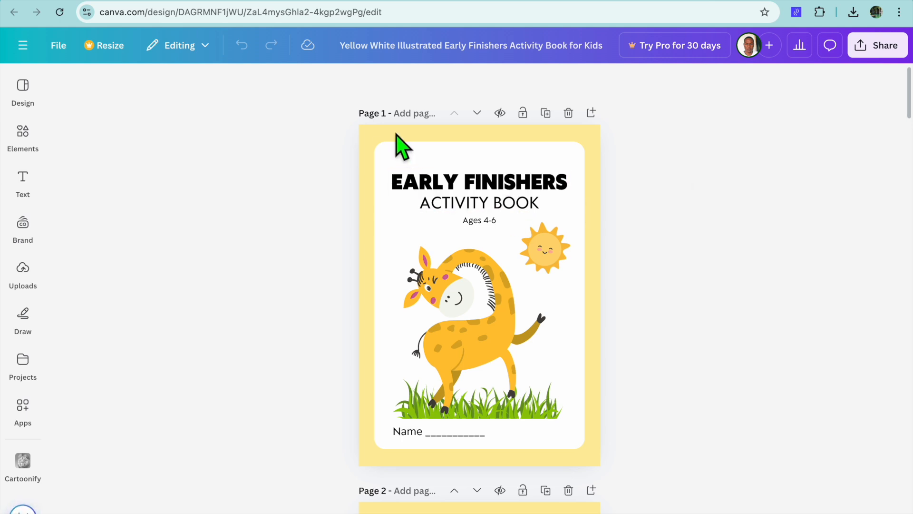
Change the cover's yellow background to the document colour #85dbd9 and apply the change to all pages
click(381, 133)
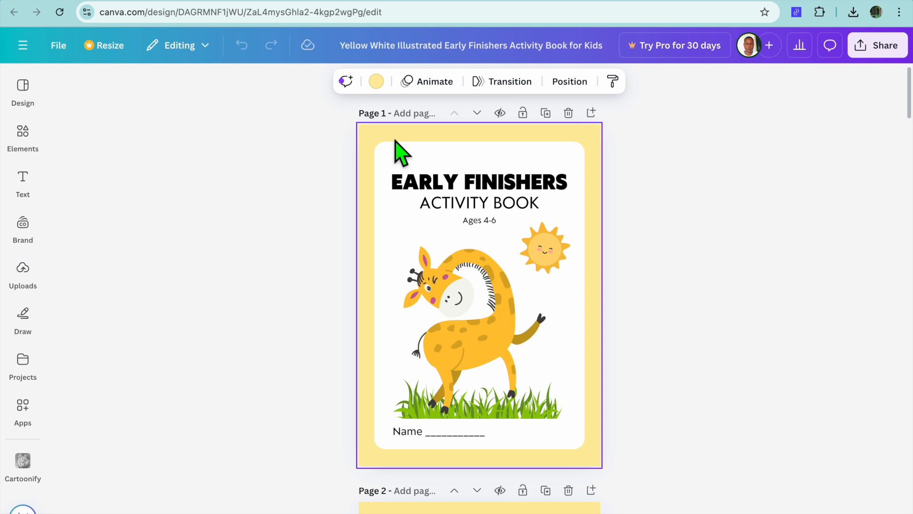
click(377, 82)
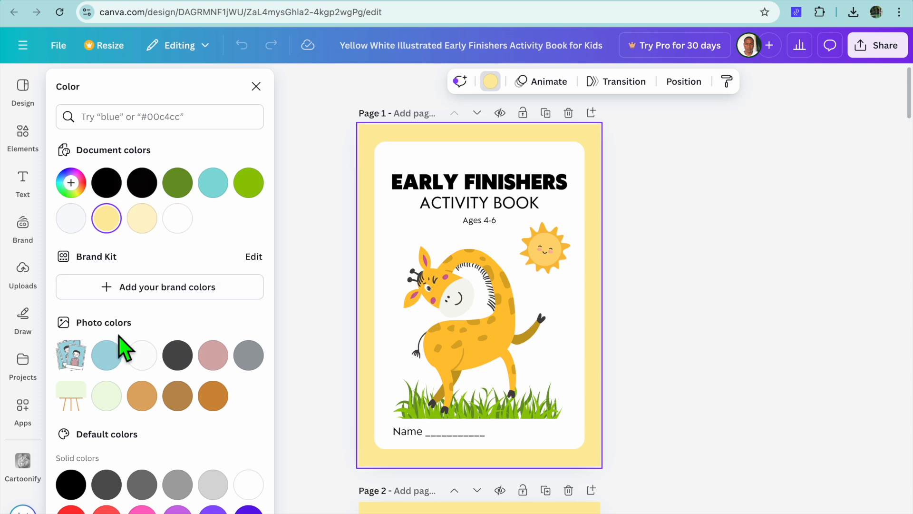
click(207, 191)
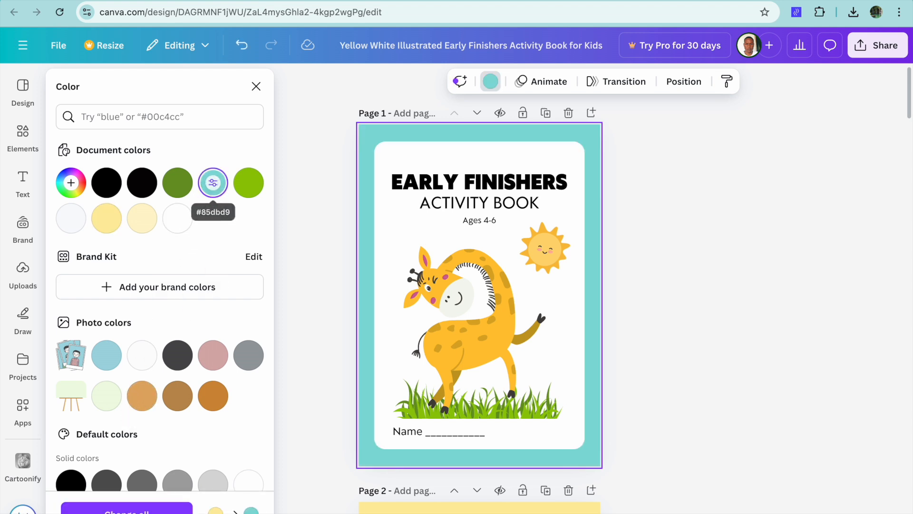
click(104, 512)
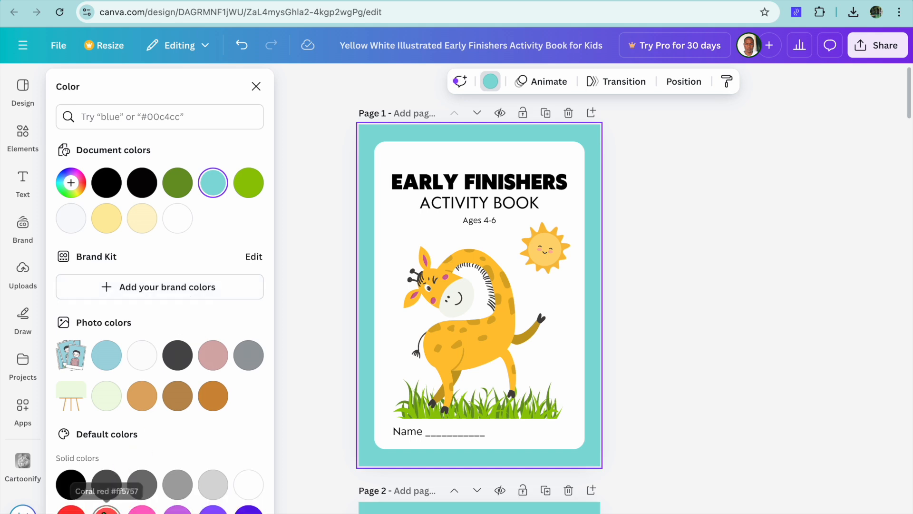
scroll(324, 380, down, 19)
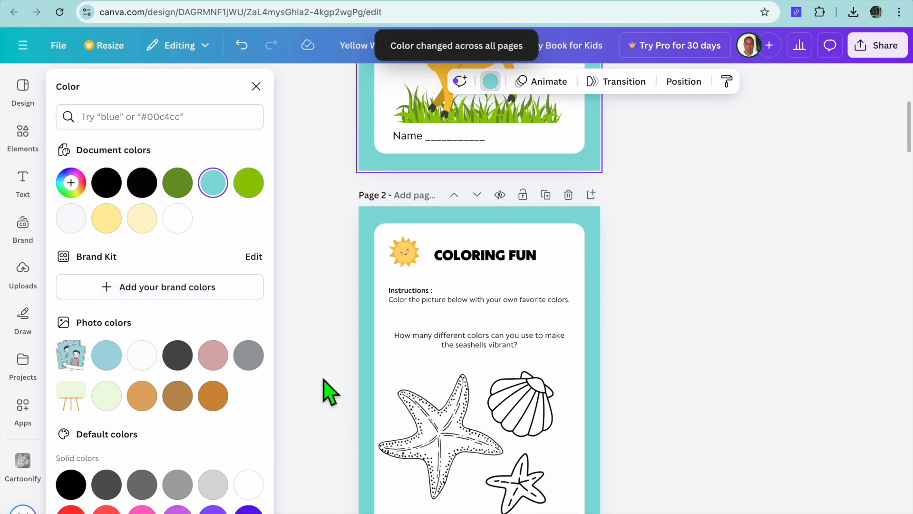
scroll(328, 392, up, 19)
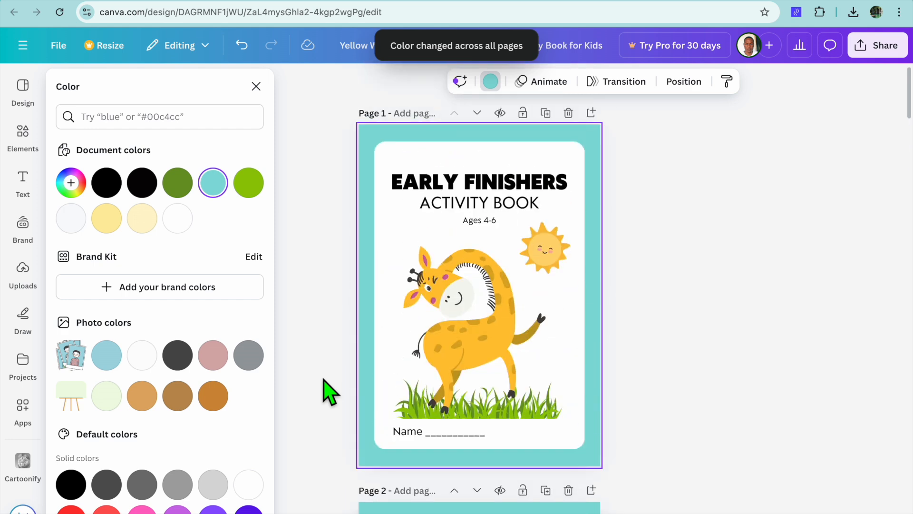
Delete the giraffe illustration from the cover page
click(487, 333)
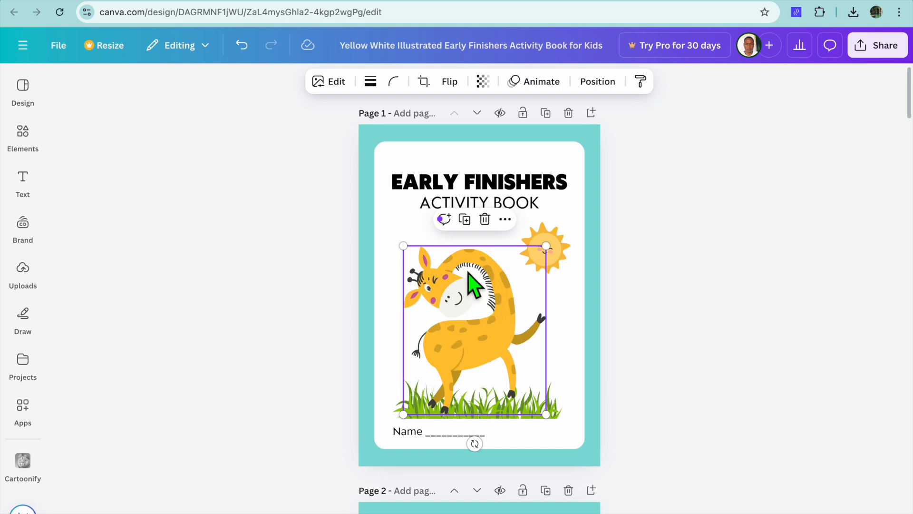
click(475, 189)
click(500, 212)
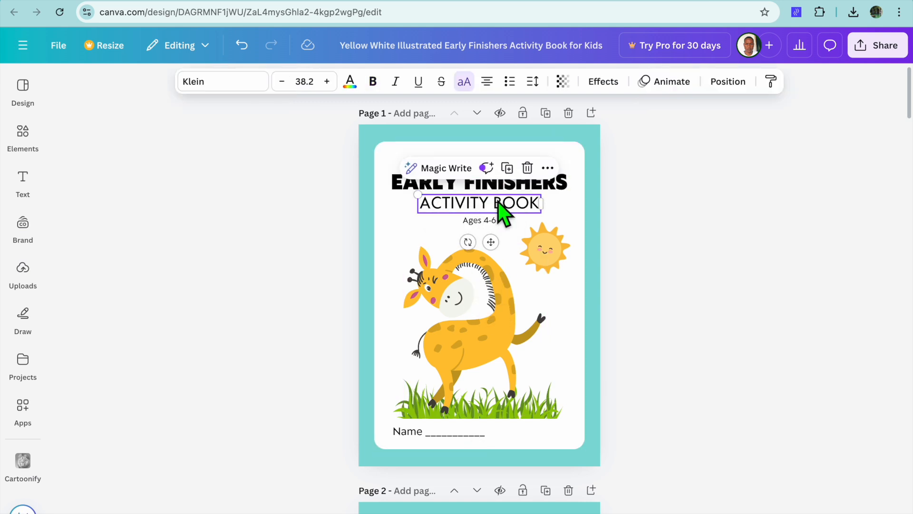
click(494, 326)
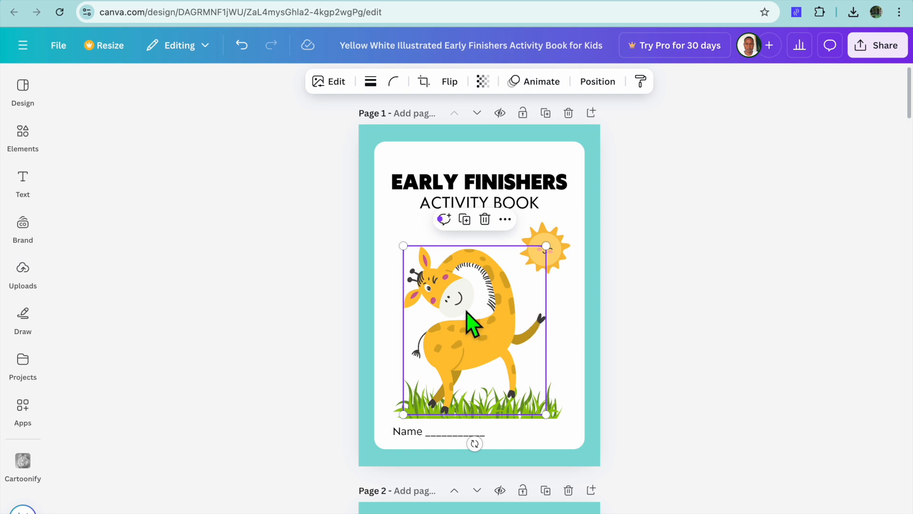
click(484, 219)
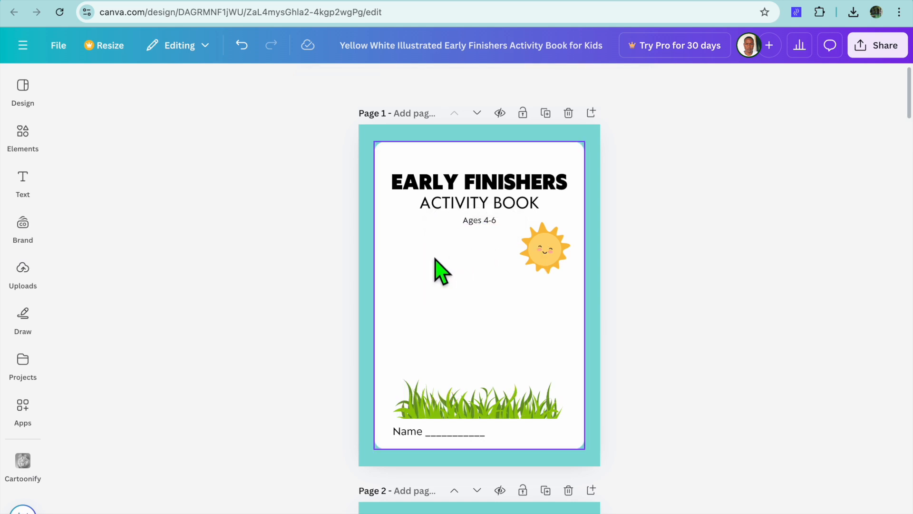
Search the design elements for "lion" and limit the results to graphics
click(22, 136)
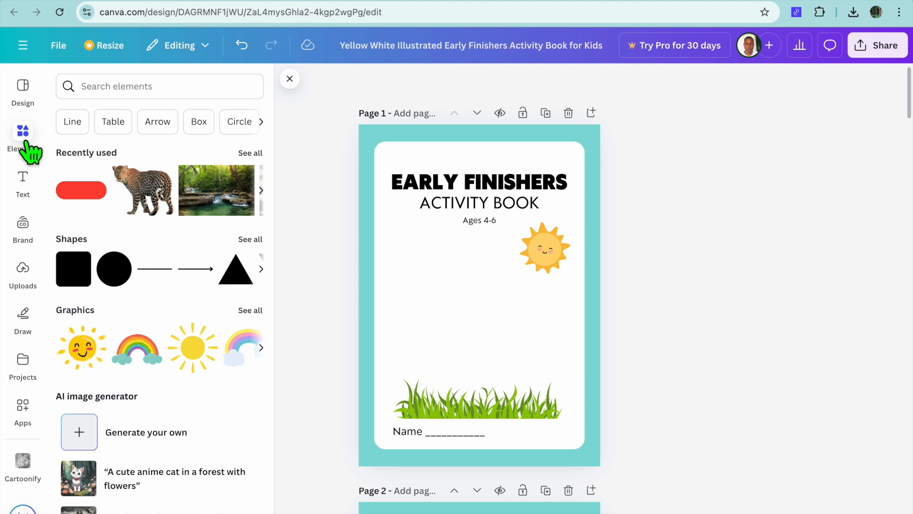
click(149, 89)
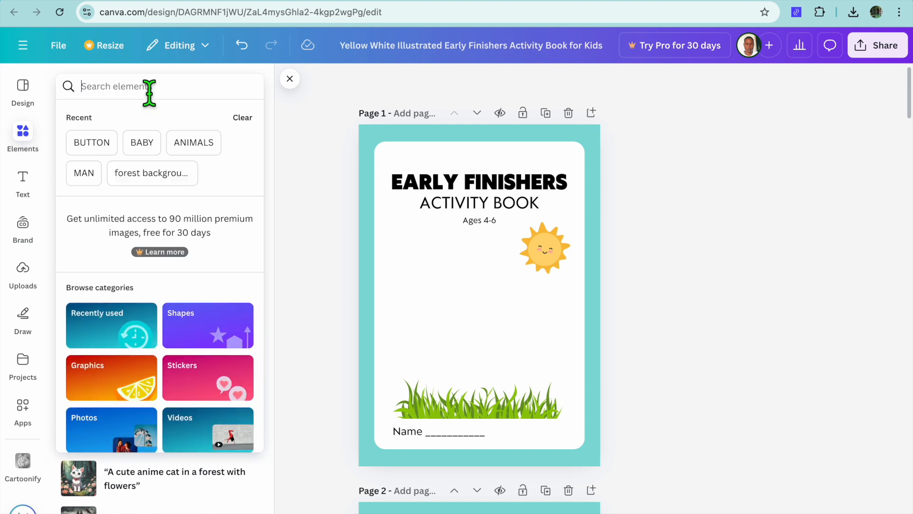
text(lion)
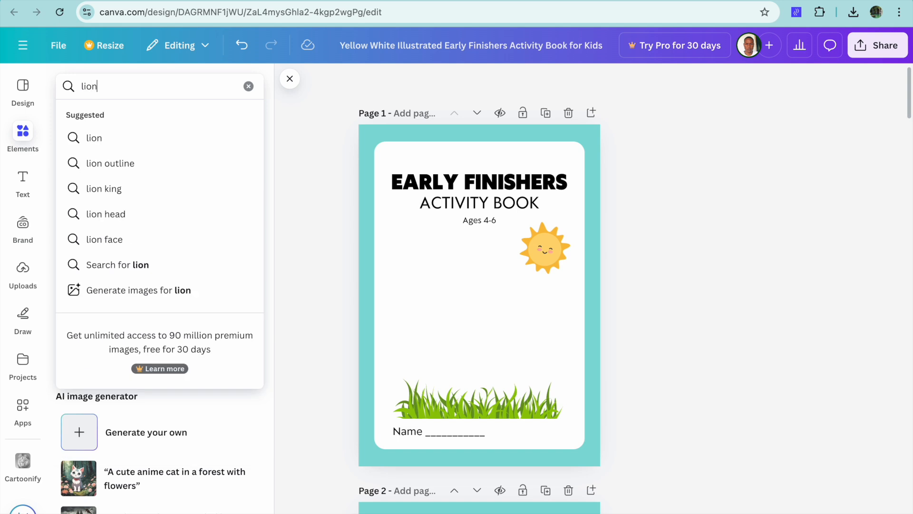
key(Return)
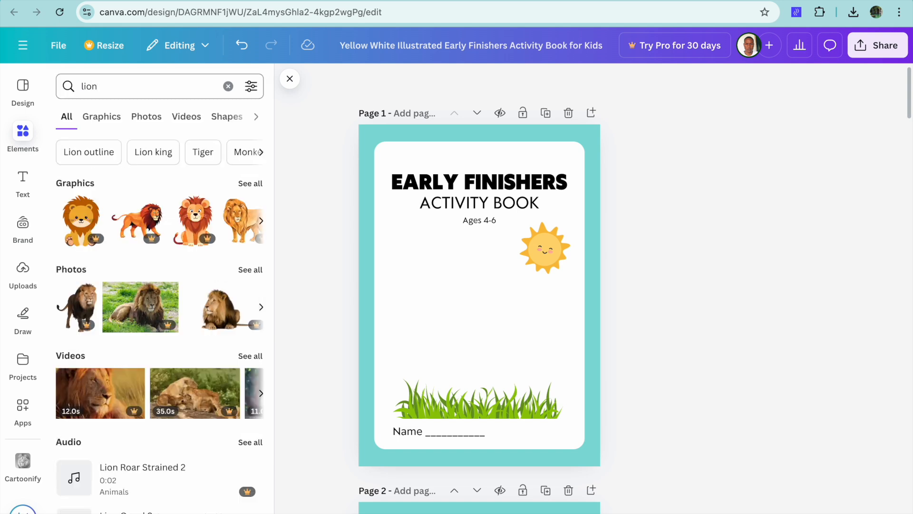
click(103, 116)
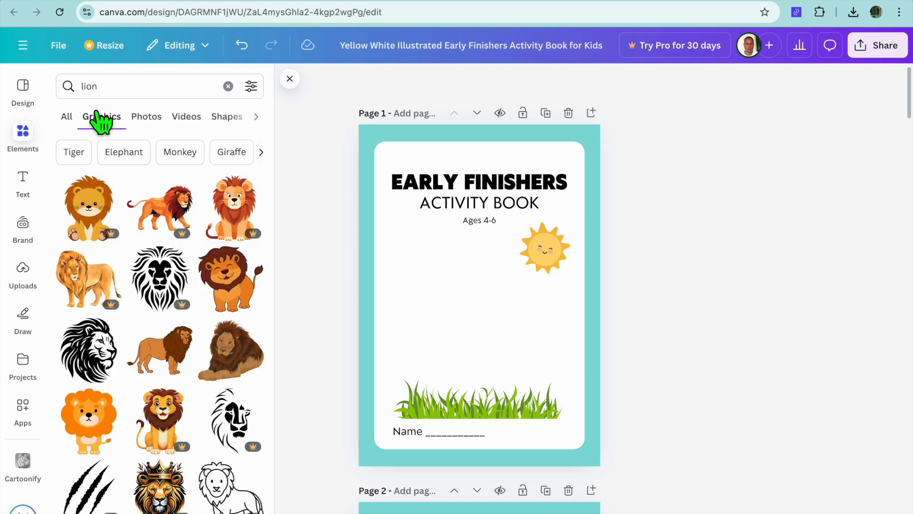
scroll(111, 226, down, 5)
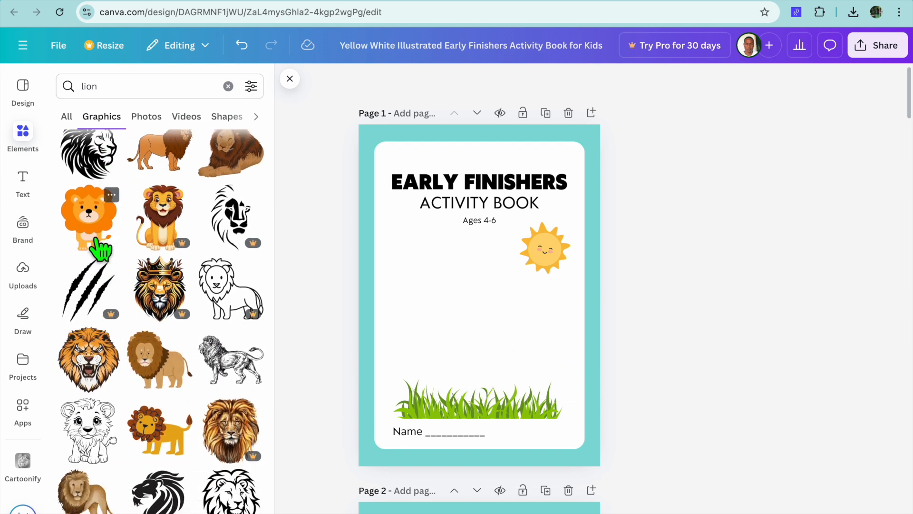
Place the free orange cartoon lion on the cover's grass and enlarge it to fill the space below the subtitle
drag(88, 243, 448, 359)
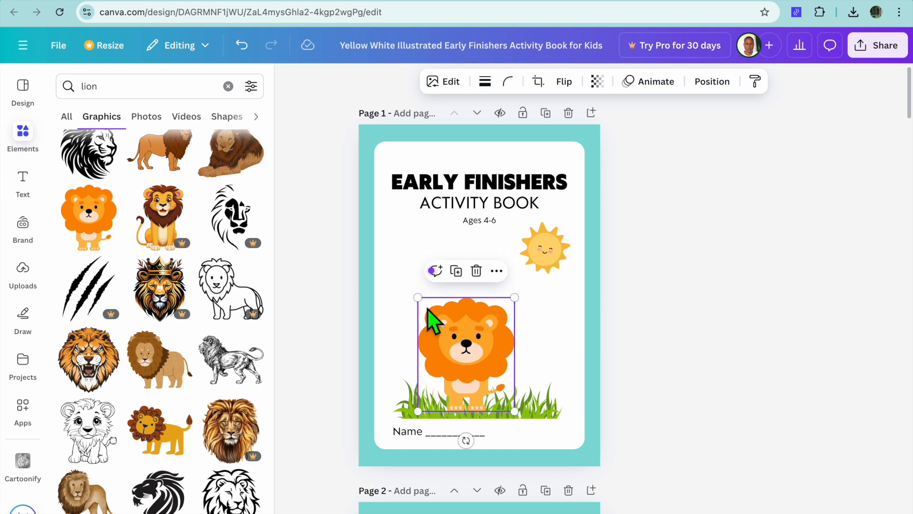
drag(418, 298, 405, 283)
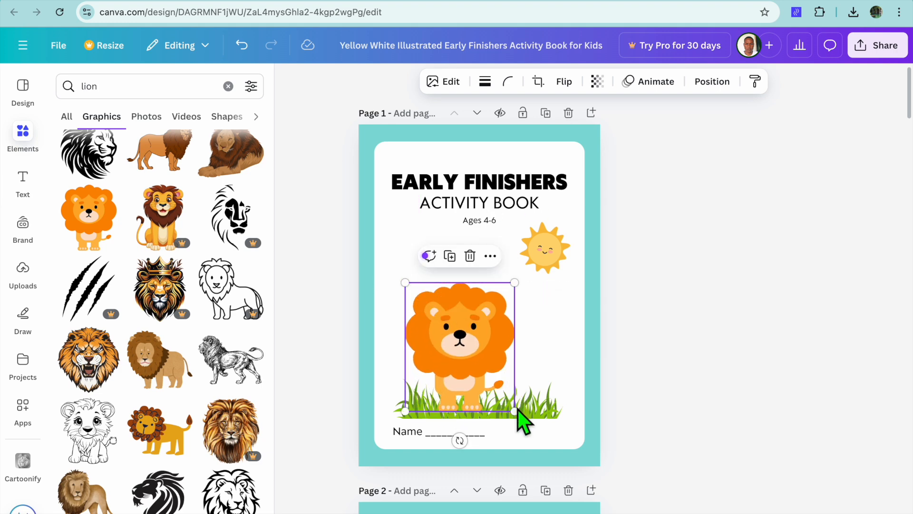
drag(515, 283, 529, 265)
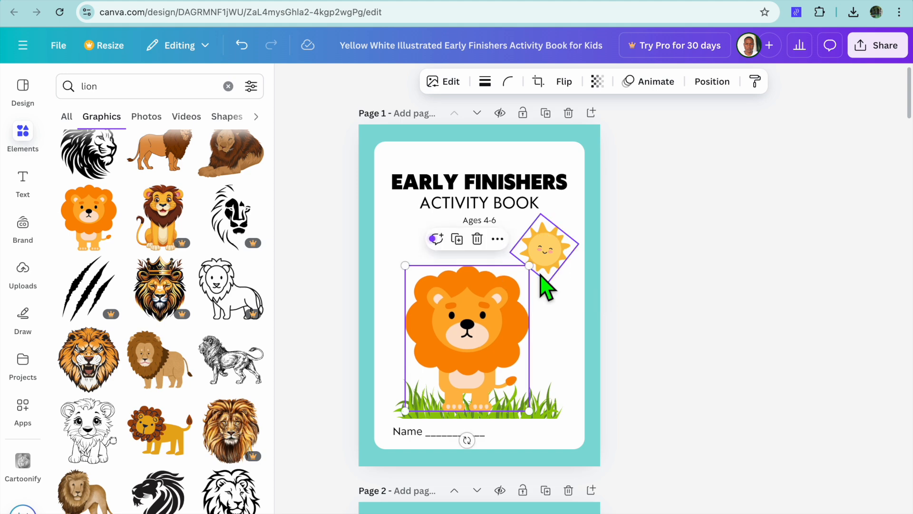
click(568, 347)
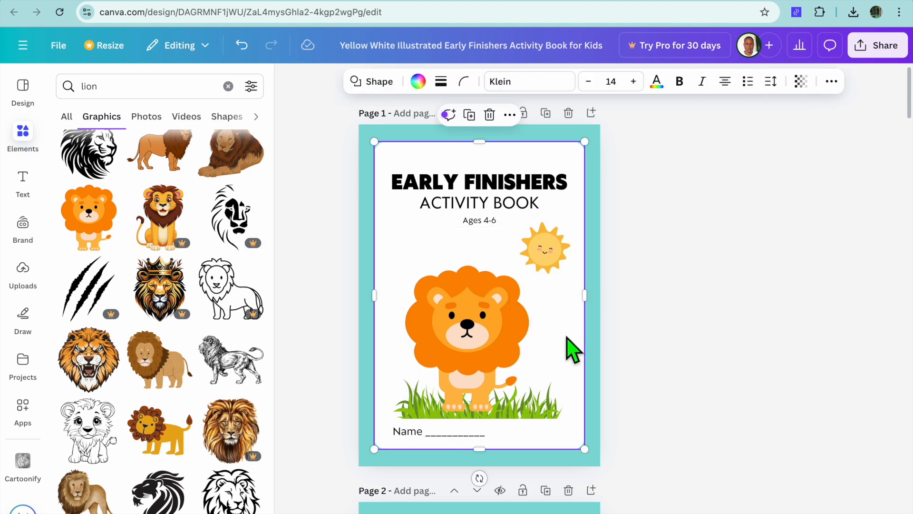
Look through the inner activity pages from page 2 to the shape-tracing exercise on page 5
scroll(573, 349, down, 13)
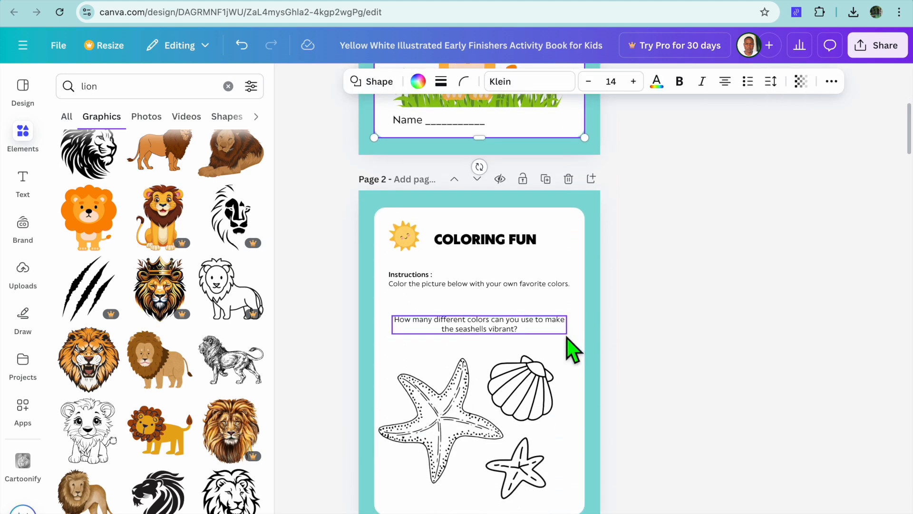
scroll(573, 350, down, 13)
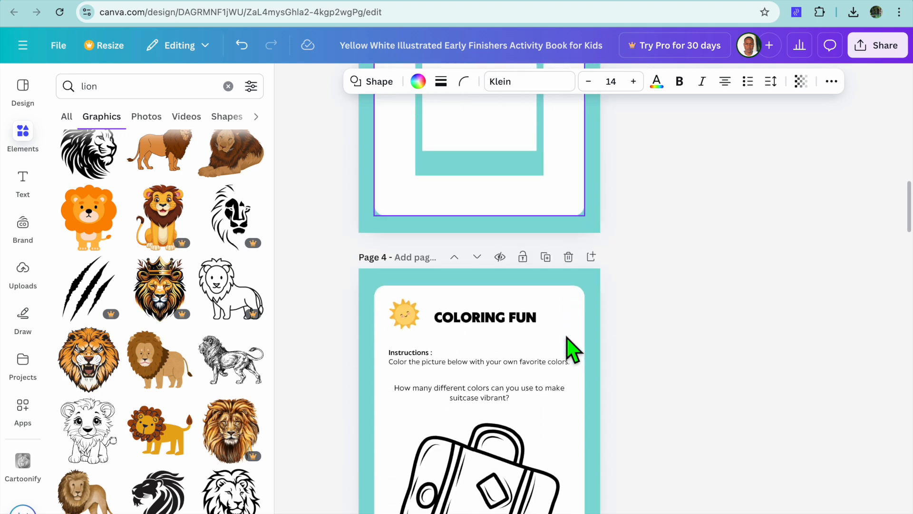
scroll(573, 350, down, 5)
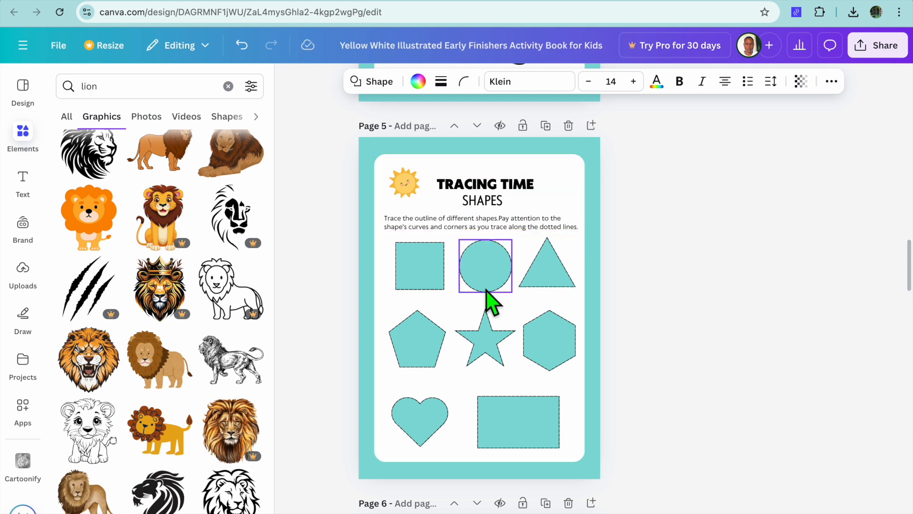
Look through the remaining activity pages from page 6 to the matching exercise on page 10
scroll(488, 309, down, 7)
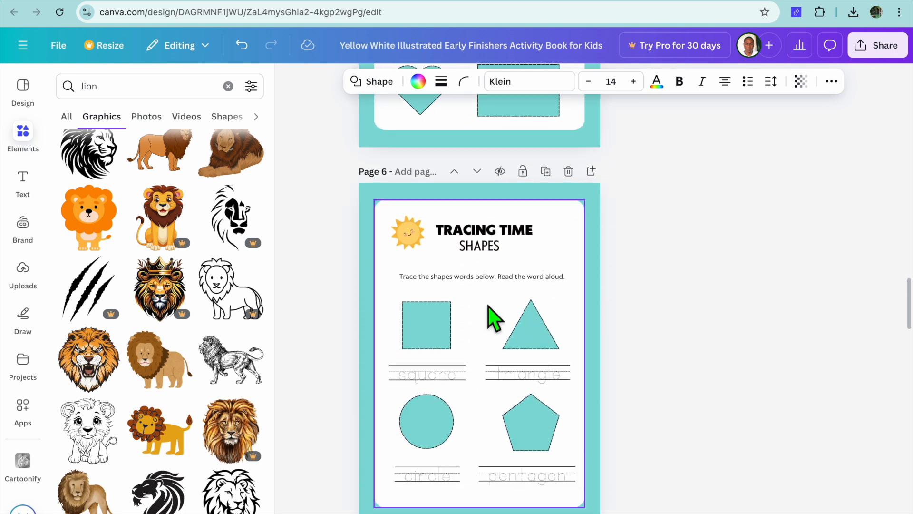
scroll(495, 318, down, 15)
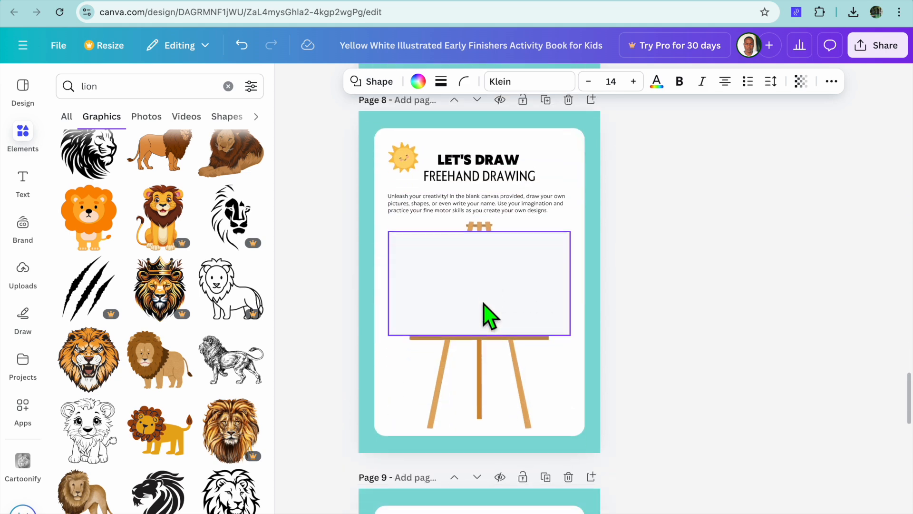
scroll(489, 315, down, 10)
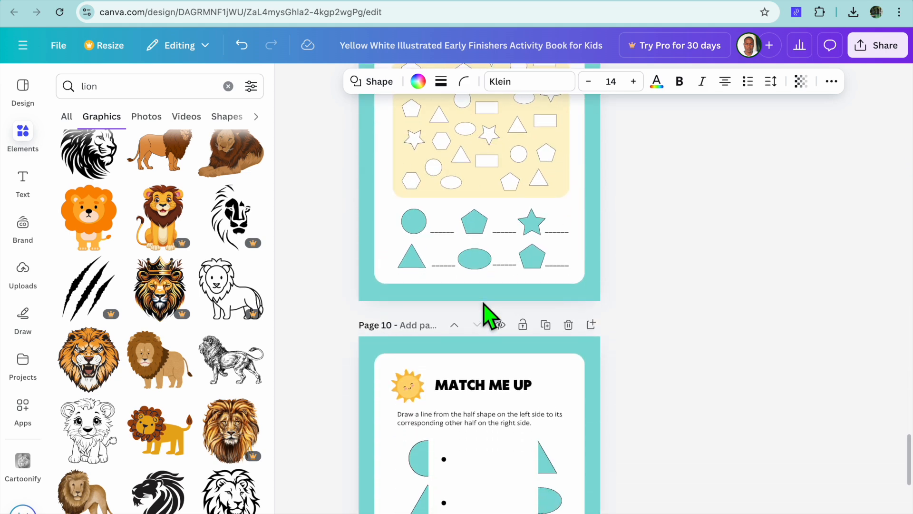
scroll(488, 315, down, 5)
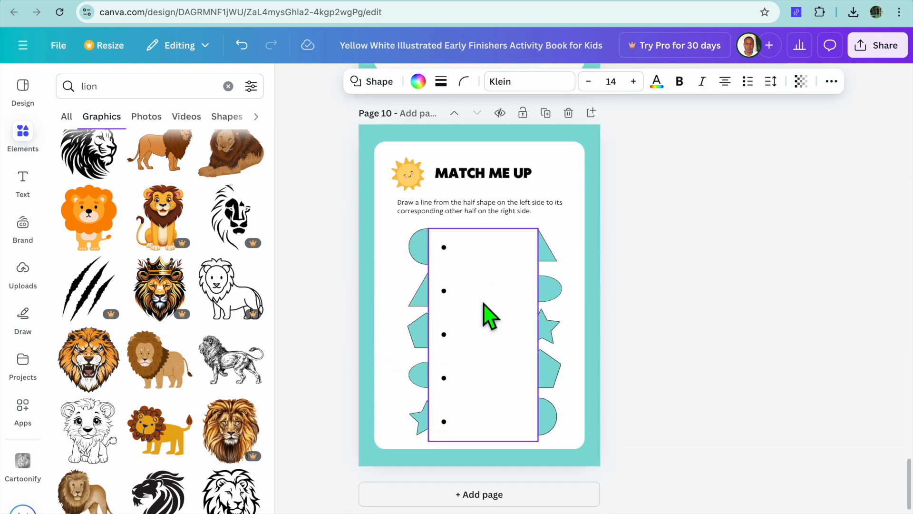
click(508, 498)
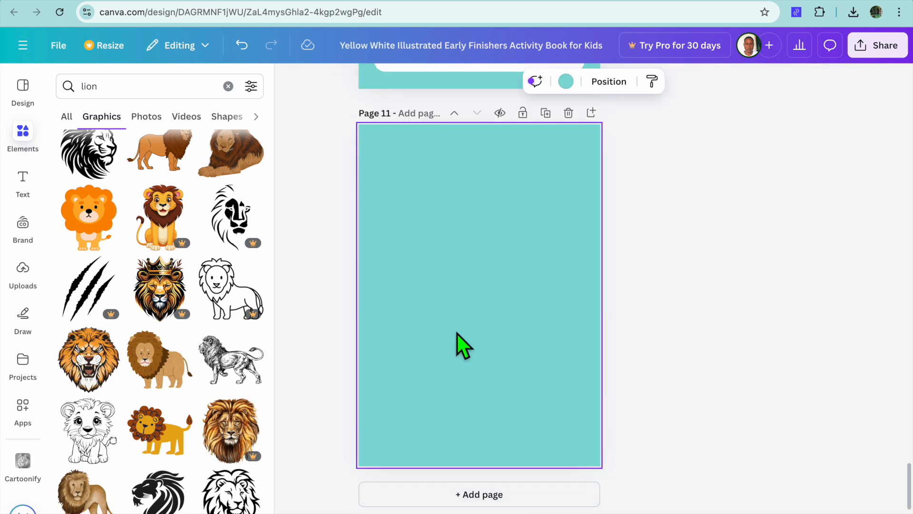
scroll(456, 339, up, 8)
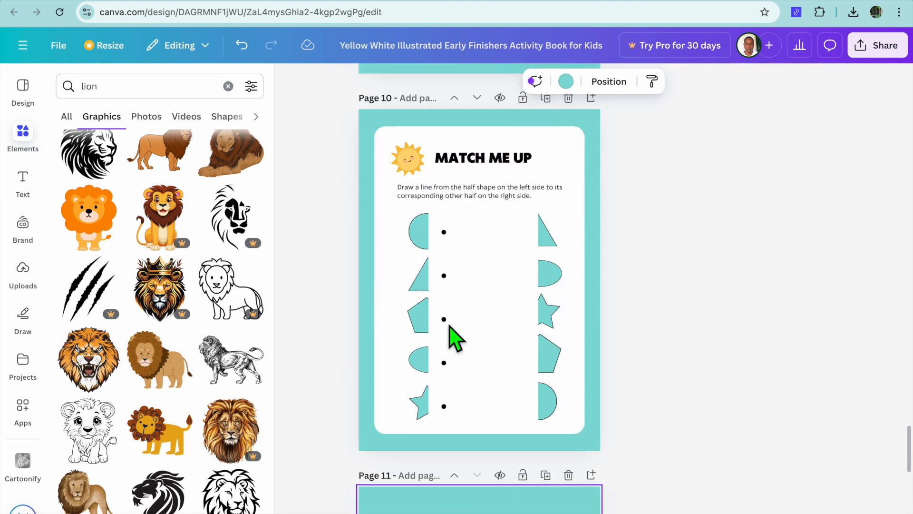
click(568, 480)
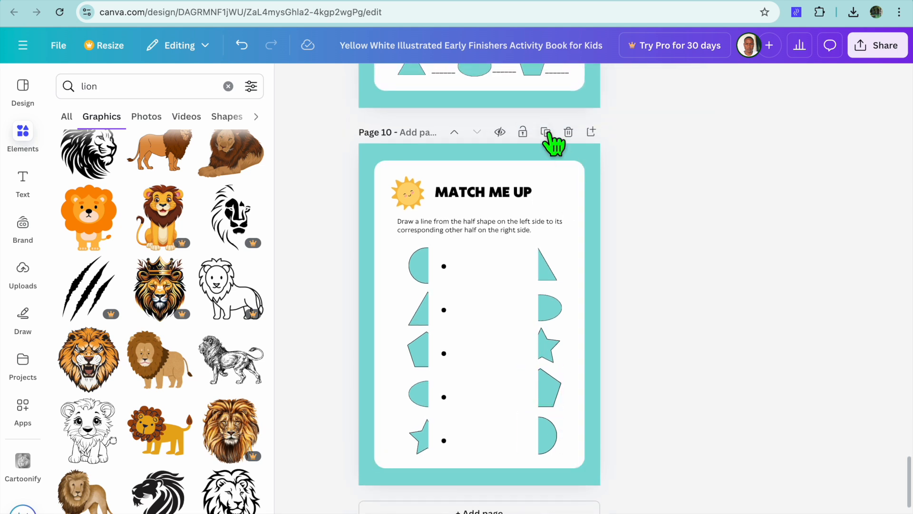
Duplicate the "Match Me Up" page and delete the five half shapes in the copy's left column
click(547, 134)
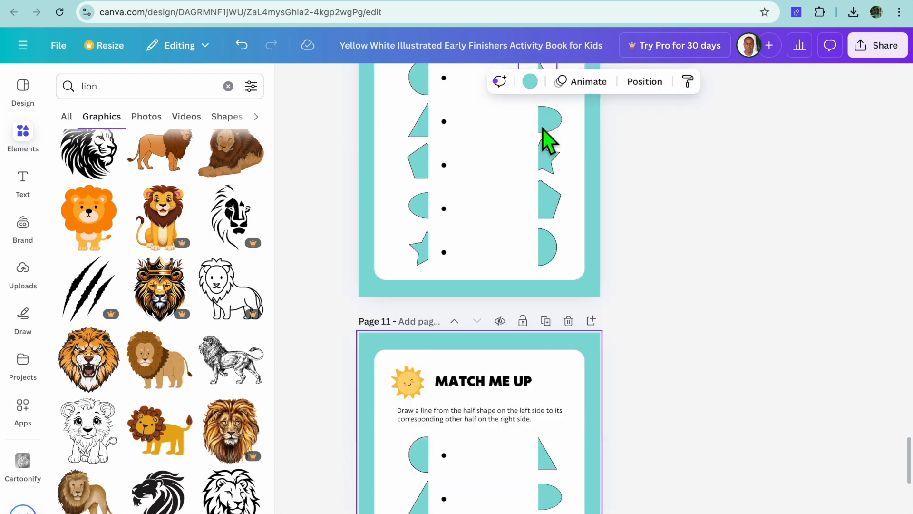
click(414, 194)
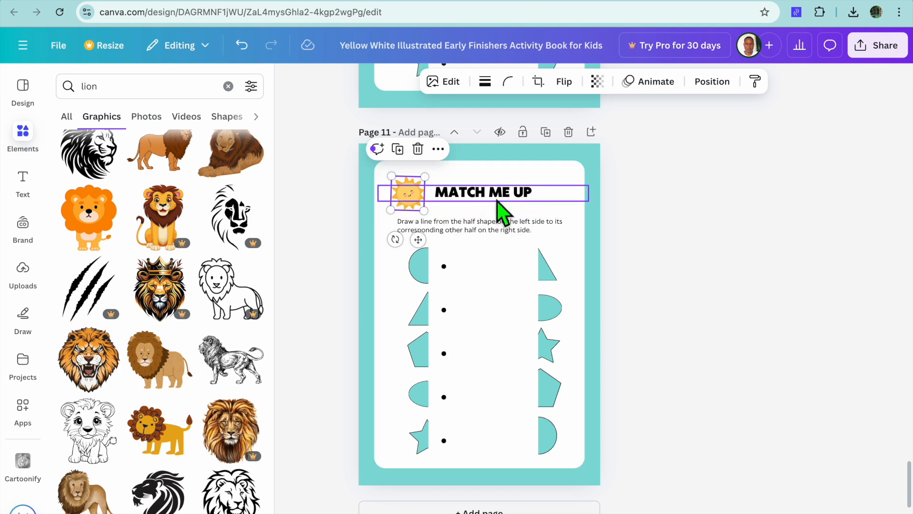
click(428, 271)
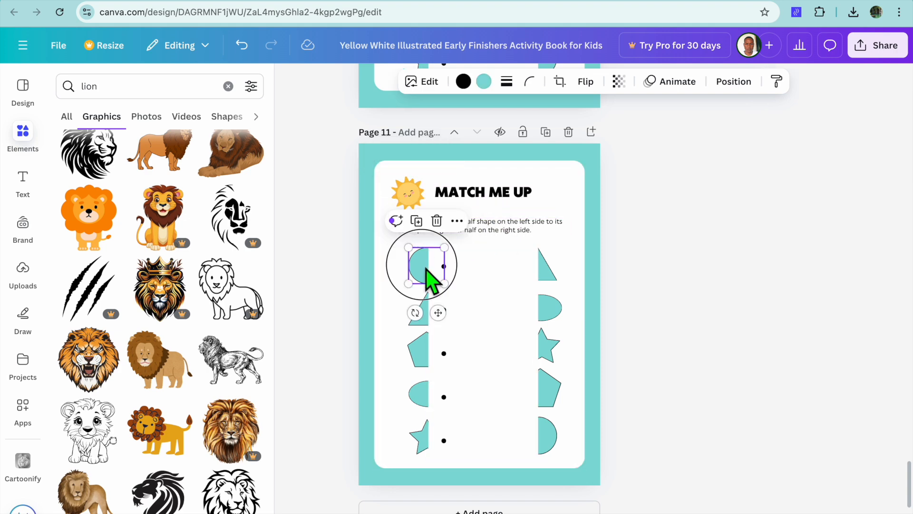
click(436, 220)
click(435, 319)
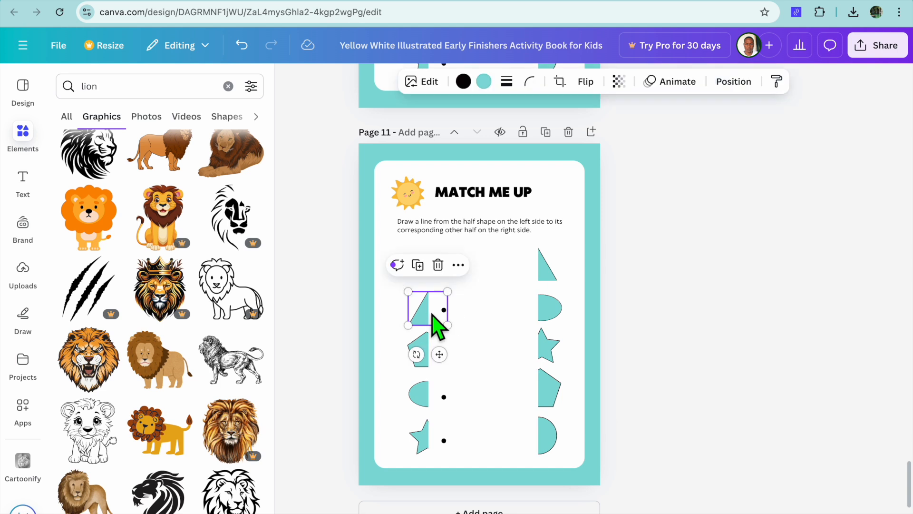
click(437, 268)
click(434, 351)
key(Delete)
click(422, 396)
click(442, 353)
click(427, 439)
click(436, 381)
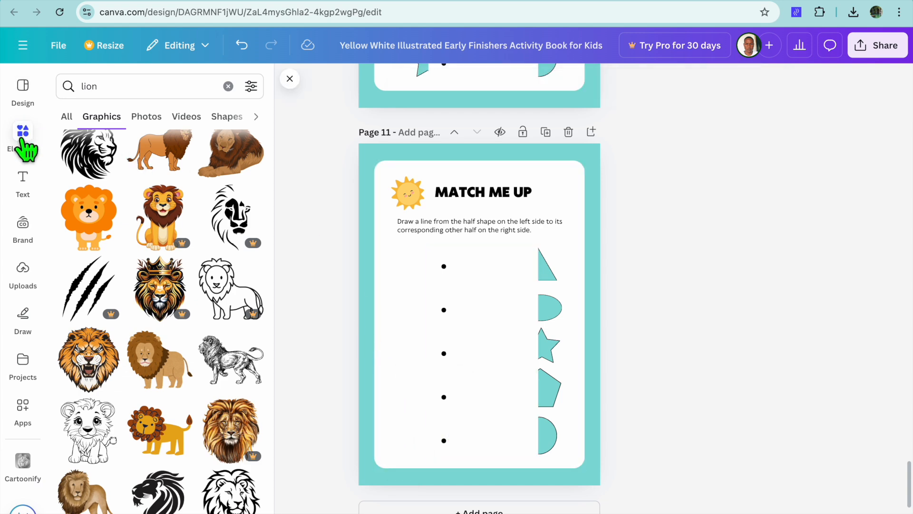
Clear the "lion" element search and browse the full collection of shapes
click(228, 86)
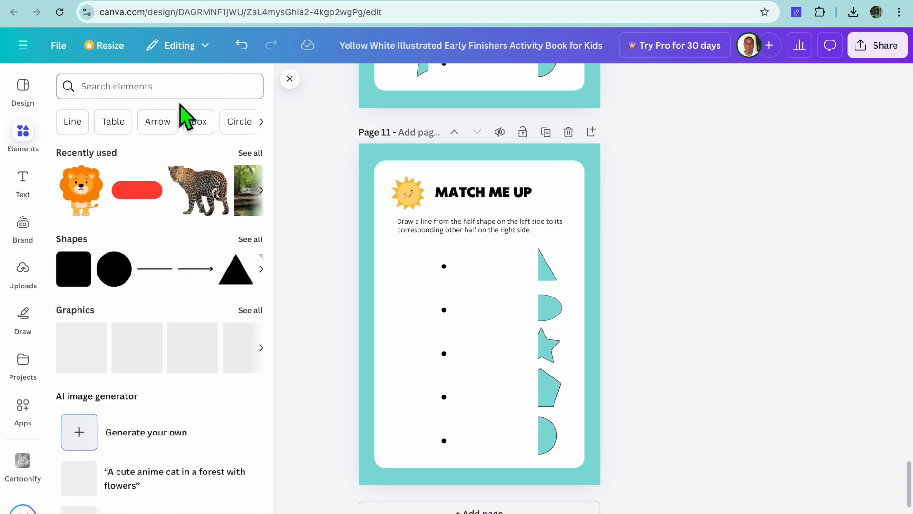
click(19, 150)
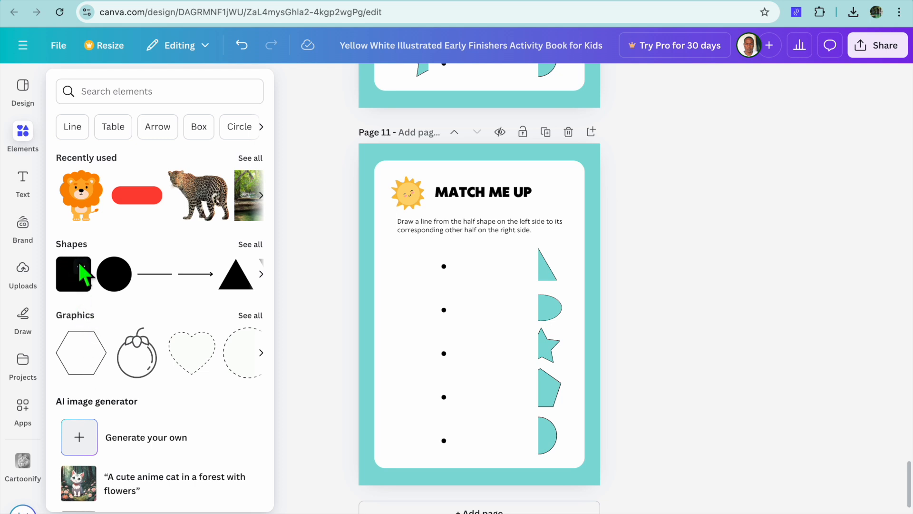
click(251, 245)
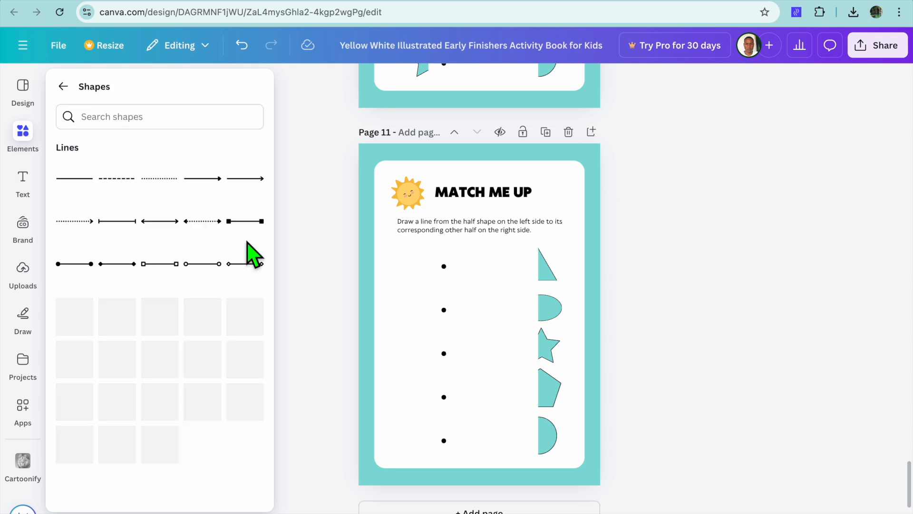
scroll(251, 252, down, 3)
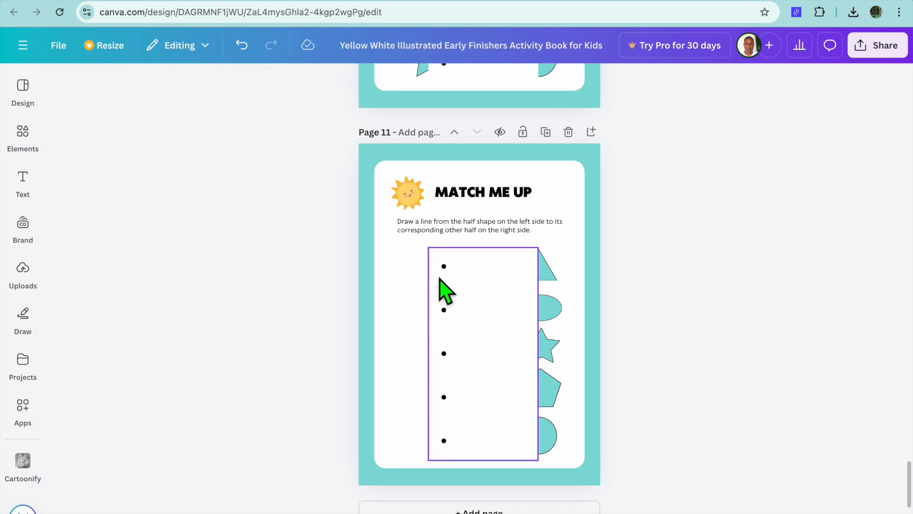
Delete the white cover rectangle and the five shapes in the right column of page 11
click(484, 286)
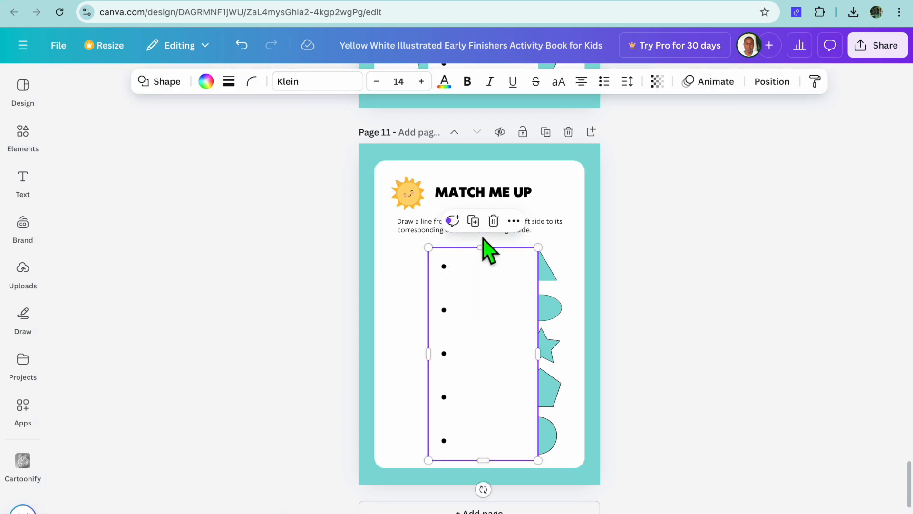
click(494, 222)
click(546, 274)
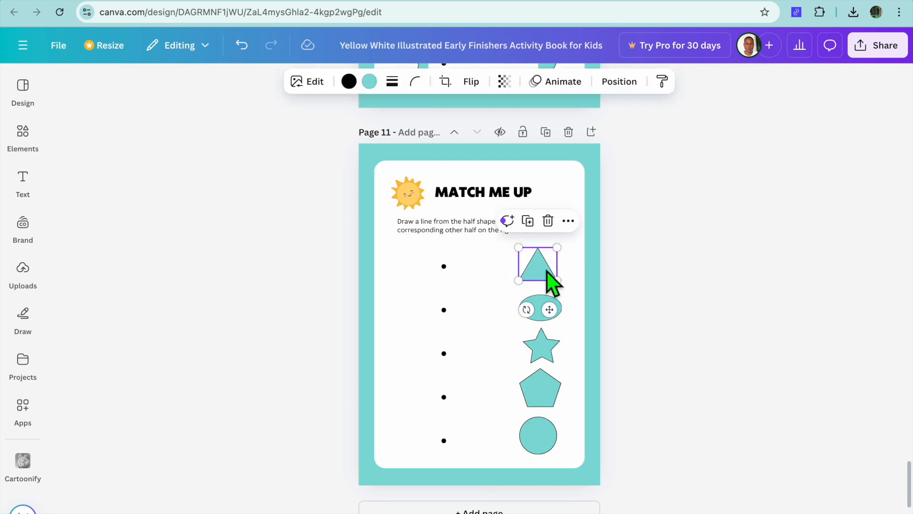
click(547, 223)
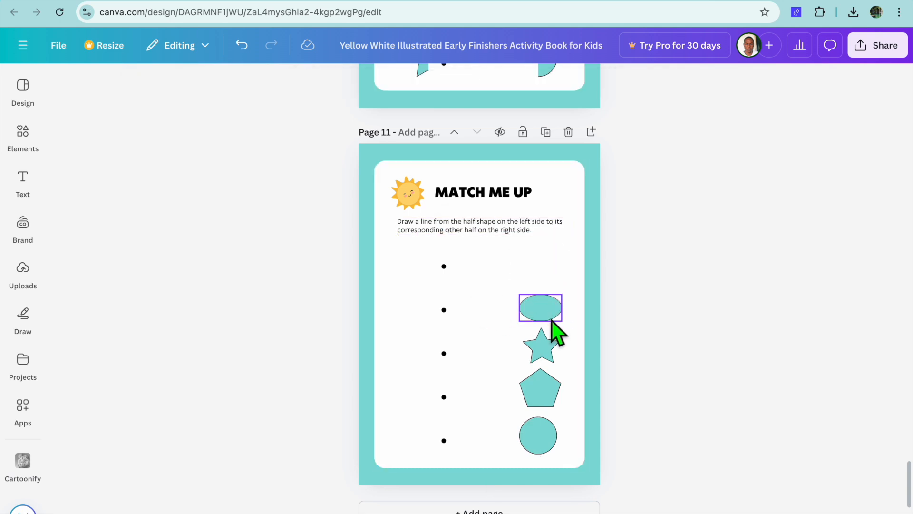
click(553, 317)
click(549, 268)
click(551, 346)
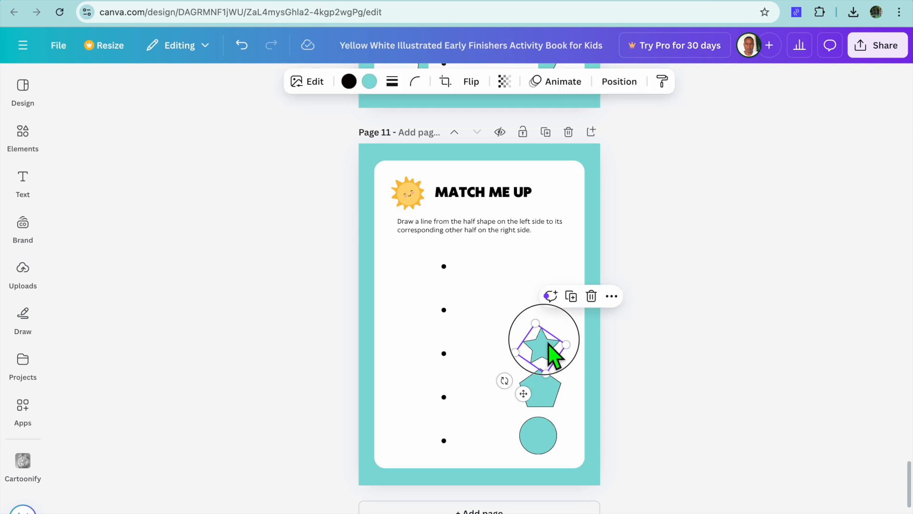
click(551, 291)
click(548, 387)
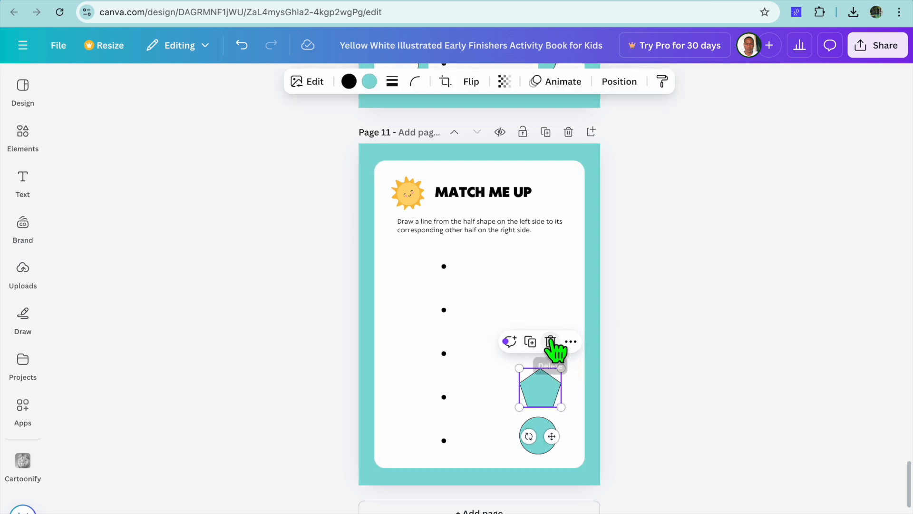
click(549, 342)
click(547, 435)
click(547, 388)
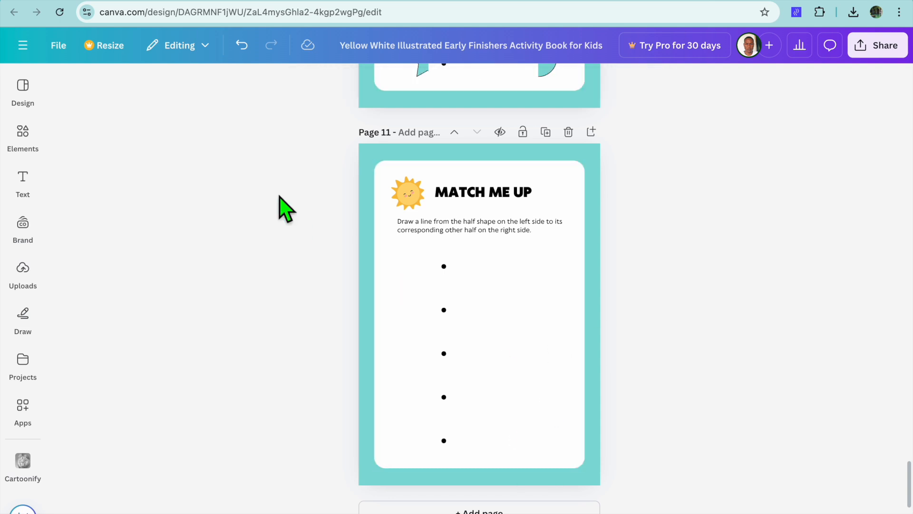
Add a diamond shape to page 11, shrink it and place it at the head of the right column
click(23, 133)
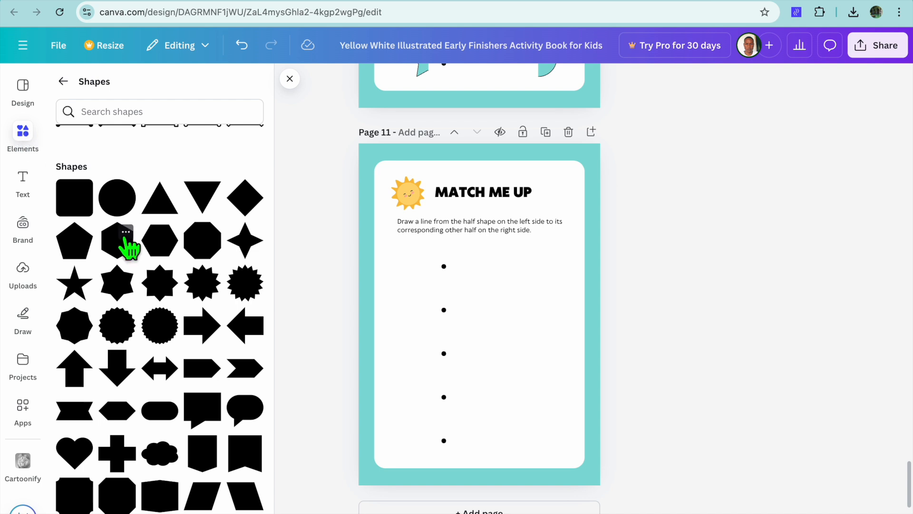
drag(244, 202, 514, 265)
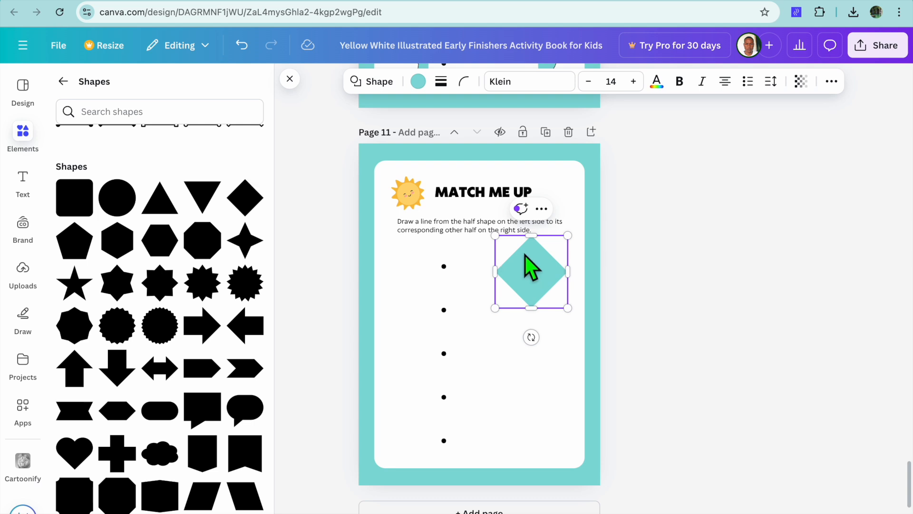
drag(495, 235, 514, 254)
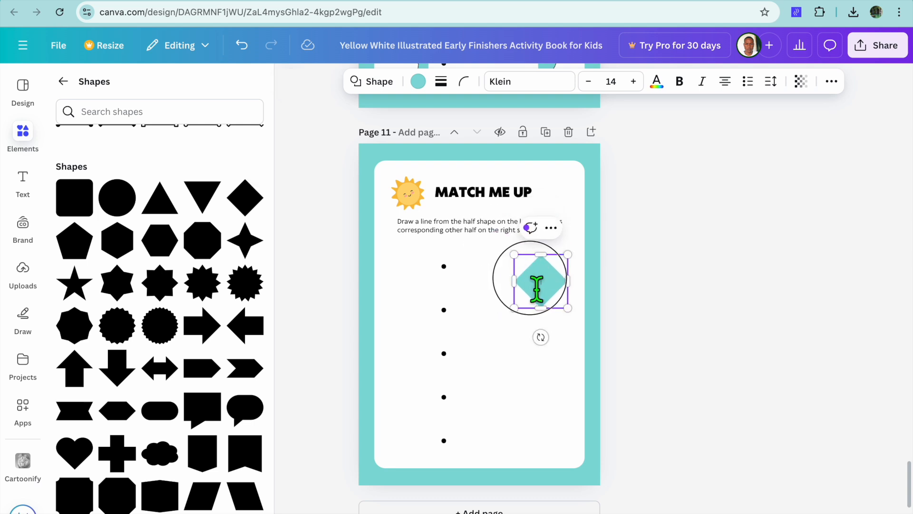
click(495, 312)
drag(560, 285, 553, 273)
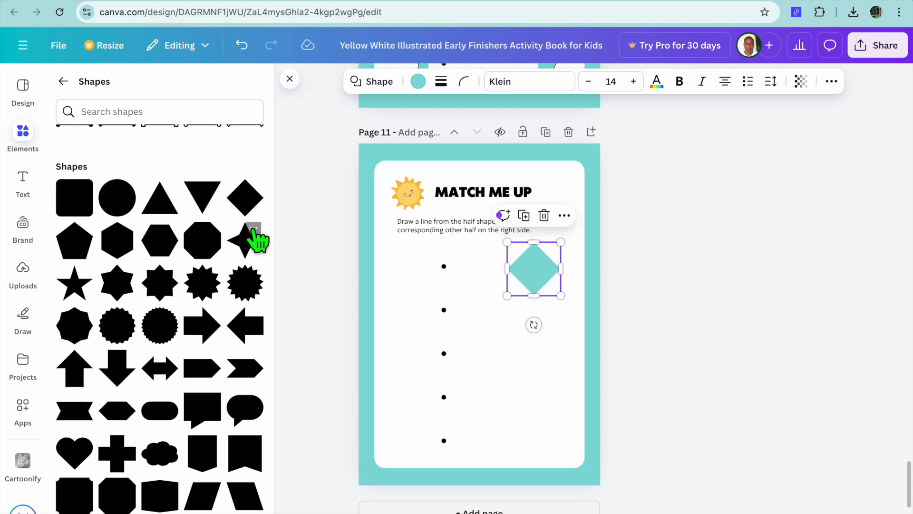
Add a many-pointed starburst to page 11, shrink it and place it directly below the diamond
drag(241, 294, 513, 341)
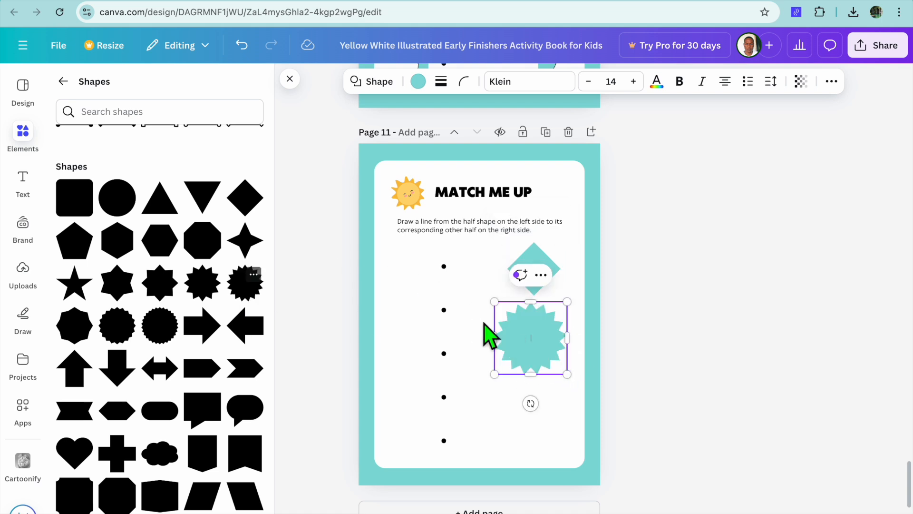
drag(495, 301, 520, 327)
drag(554, 369, 547, 343)
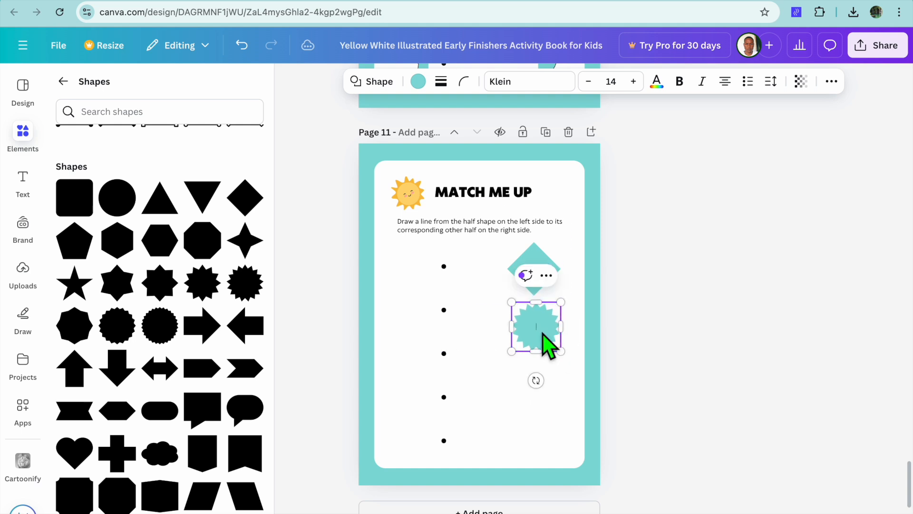
Add a small notched banner and a small upward arrow below the starburst in the right column of page 11
drag(250, 454, 529, 406)
drag(559, 445, 551, 416)
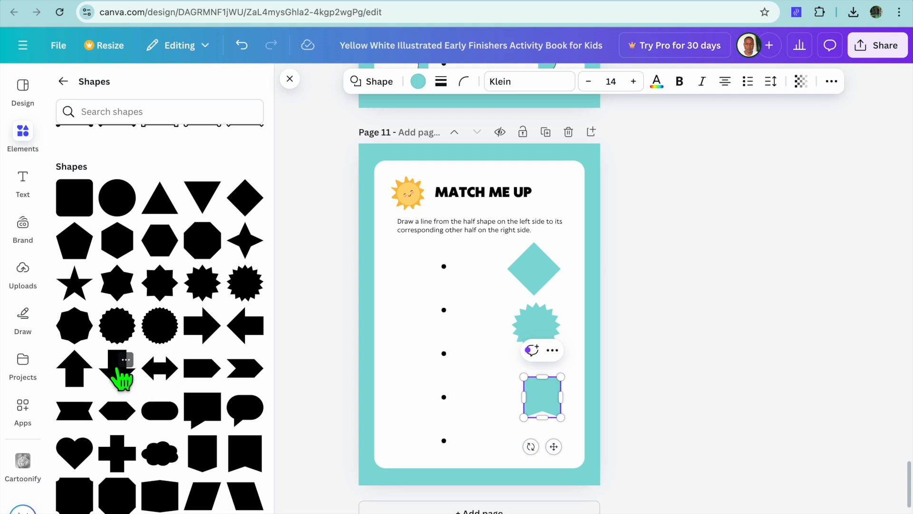
drag(78, 387, 550, 445)
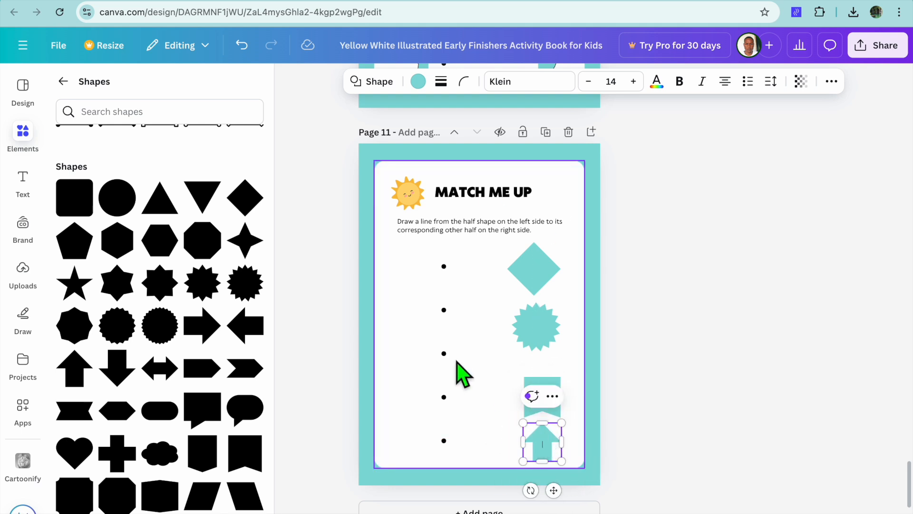
click(683, 316)
Open the download options for the activity book
scroll(683, 128, up, 20)
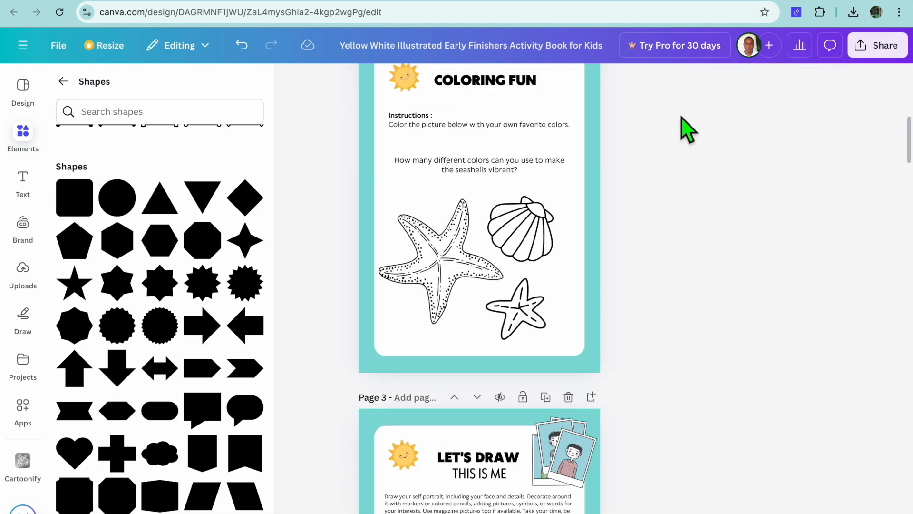
click(876, 47)
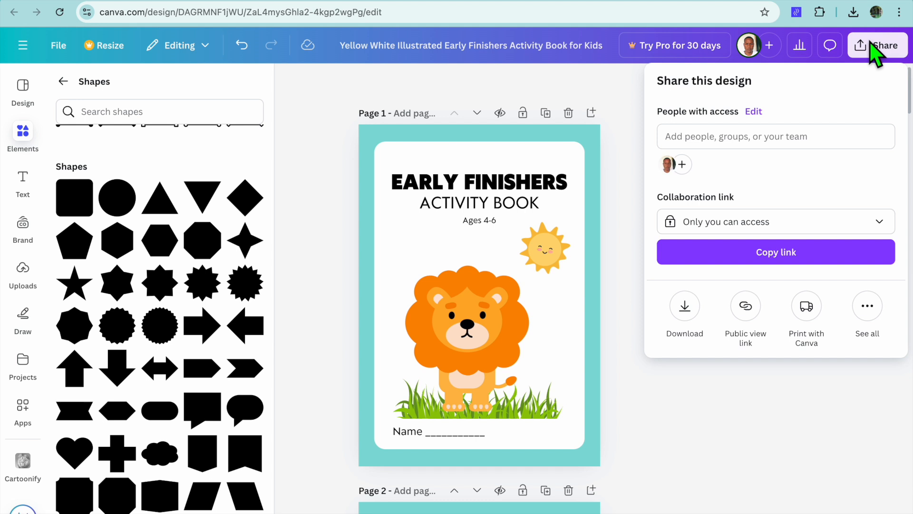
click(685, 309)
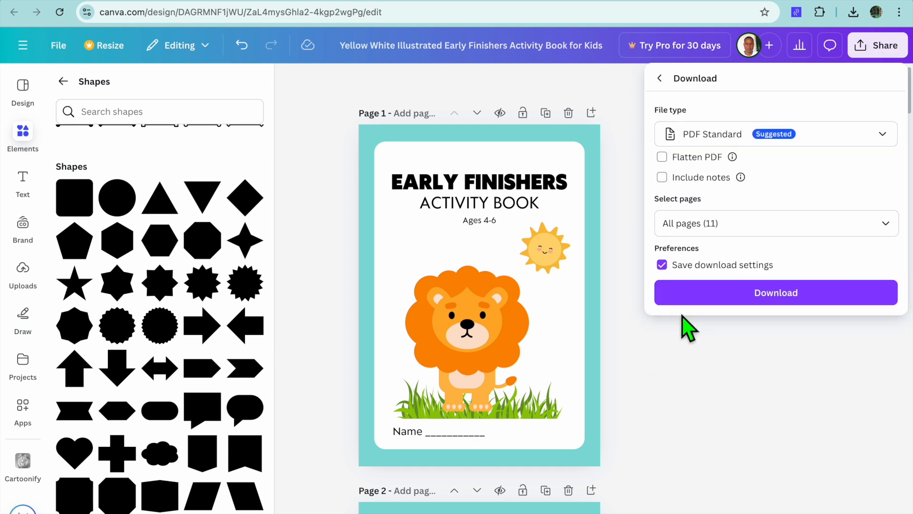